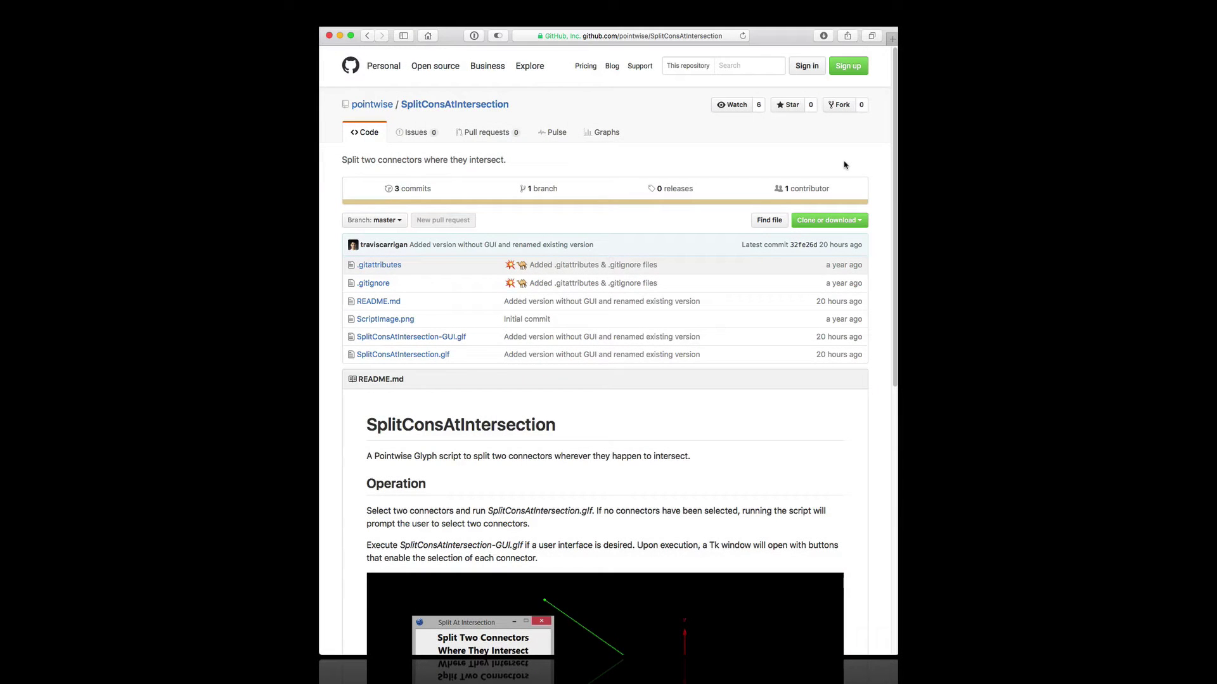
{"action": "scroll", "coordinate": [844, 165], "scroll_direction": "down", "scroll_amount": 5}
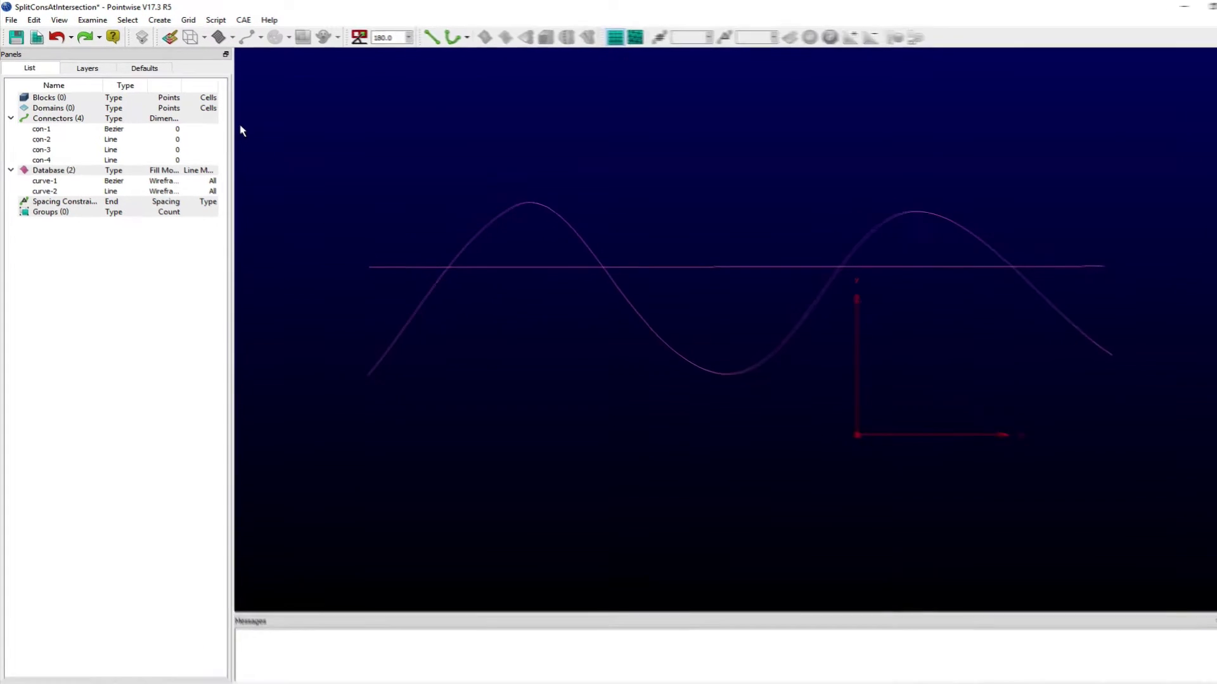
Intersect the straight database line (Group A) with the wavy database curve (Group B) to create intersection points, and recall user view 2
{"action": "left_click", "coordinate": [159, 20]}
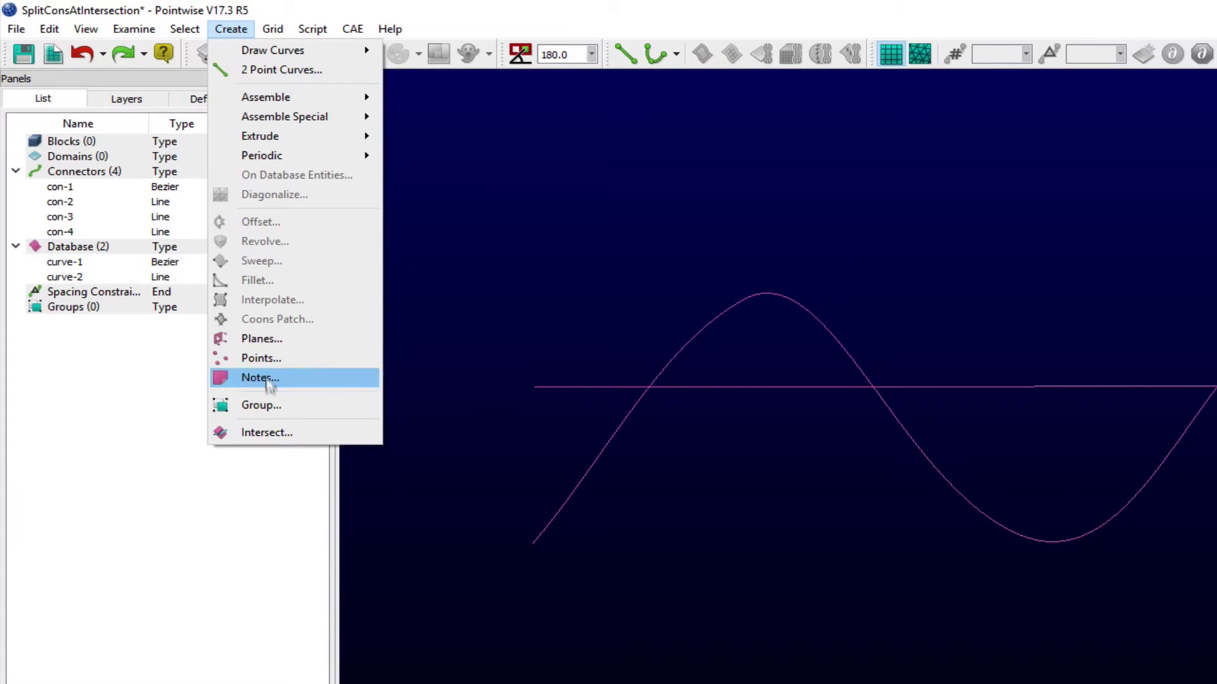
{"action": "left_click", "coordinate": [274, 433]}
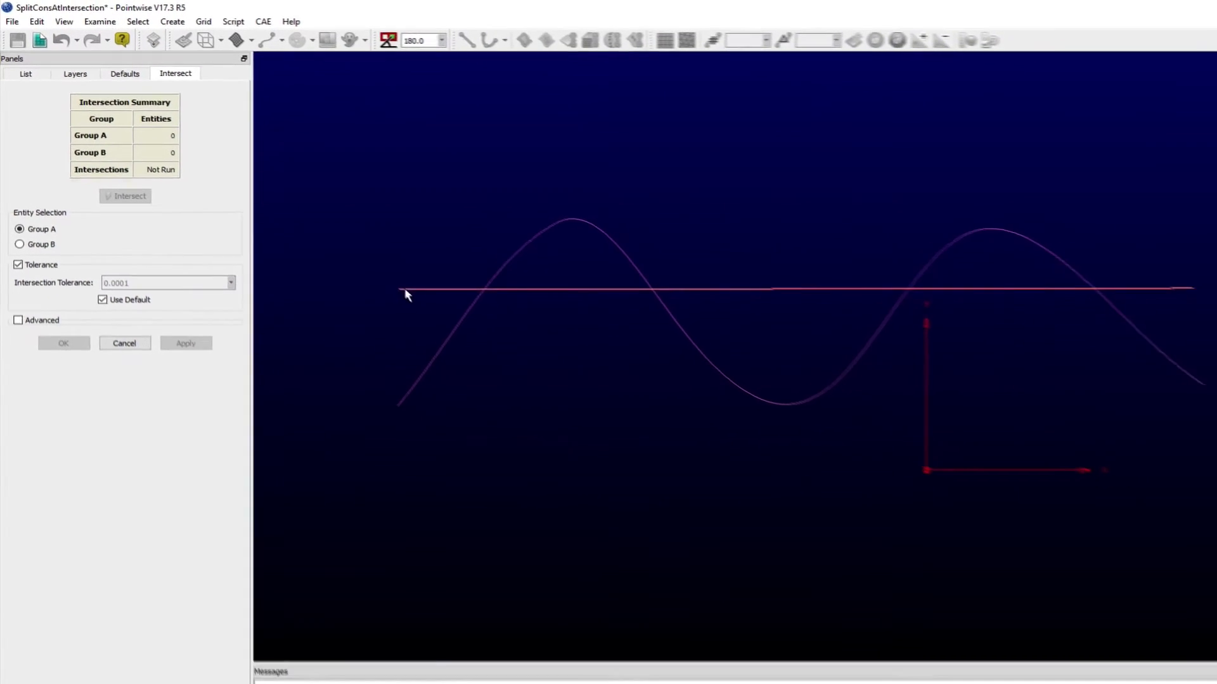
{"action": "left_click", "coordinate": [464, 331]}
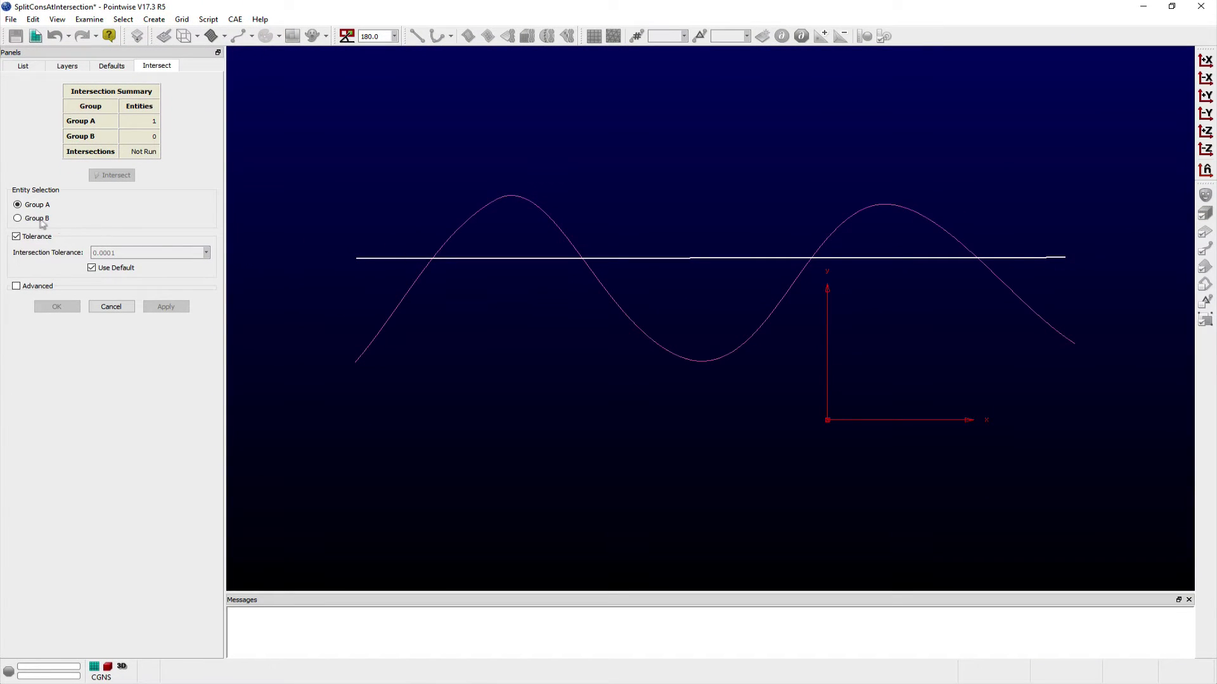
{"action": "left_click", "coordinate": [17, 218]}
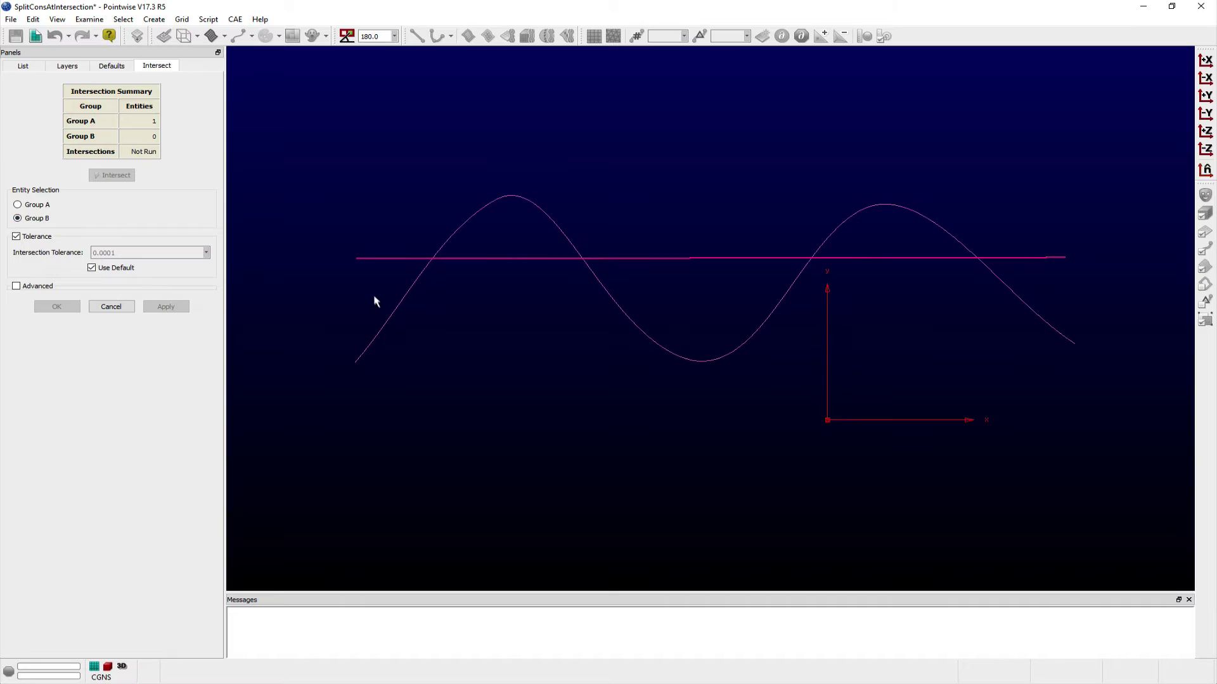
{"action": "left_click", "coordinate": [390, 315]}
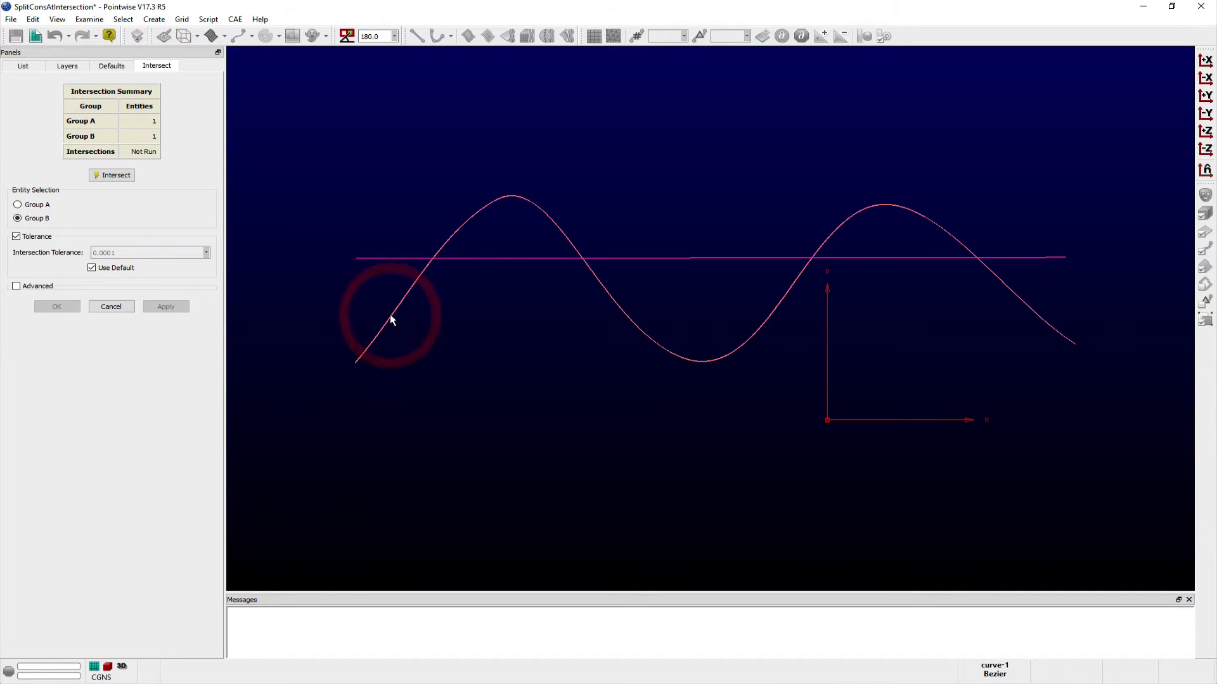
{"action": "left_click", "coordinate": [112, 175]}
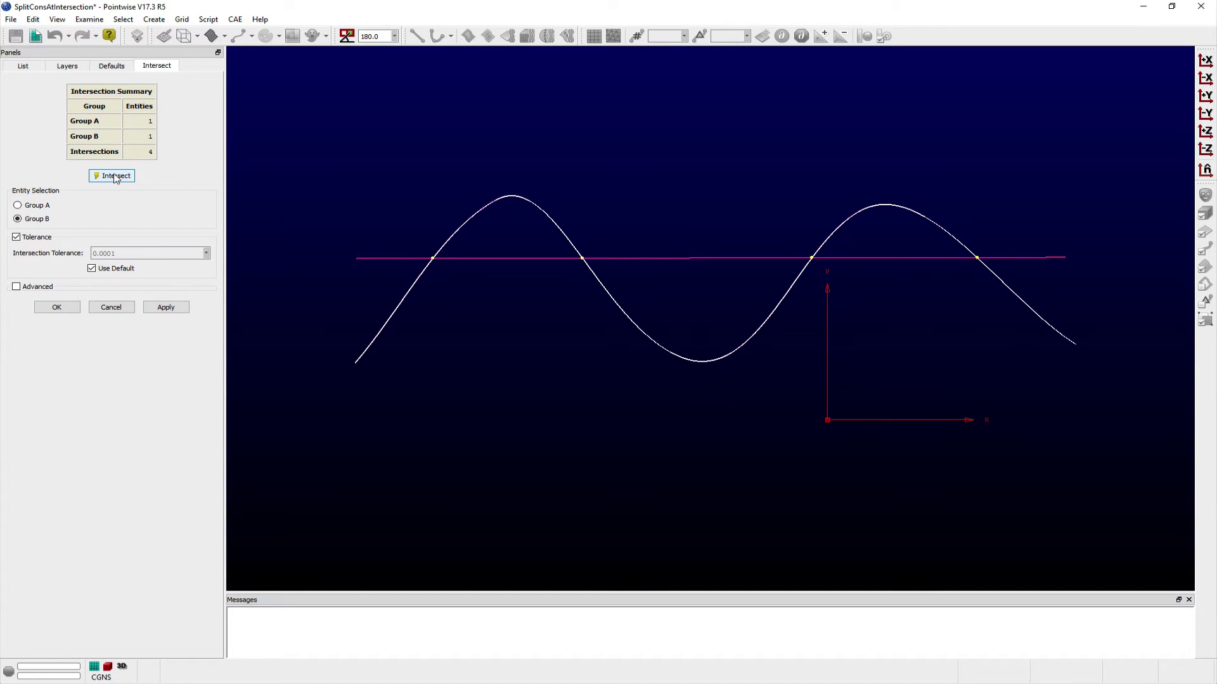
{"action": "left_click", "coordinate": [60, 309]}
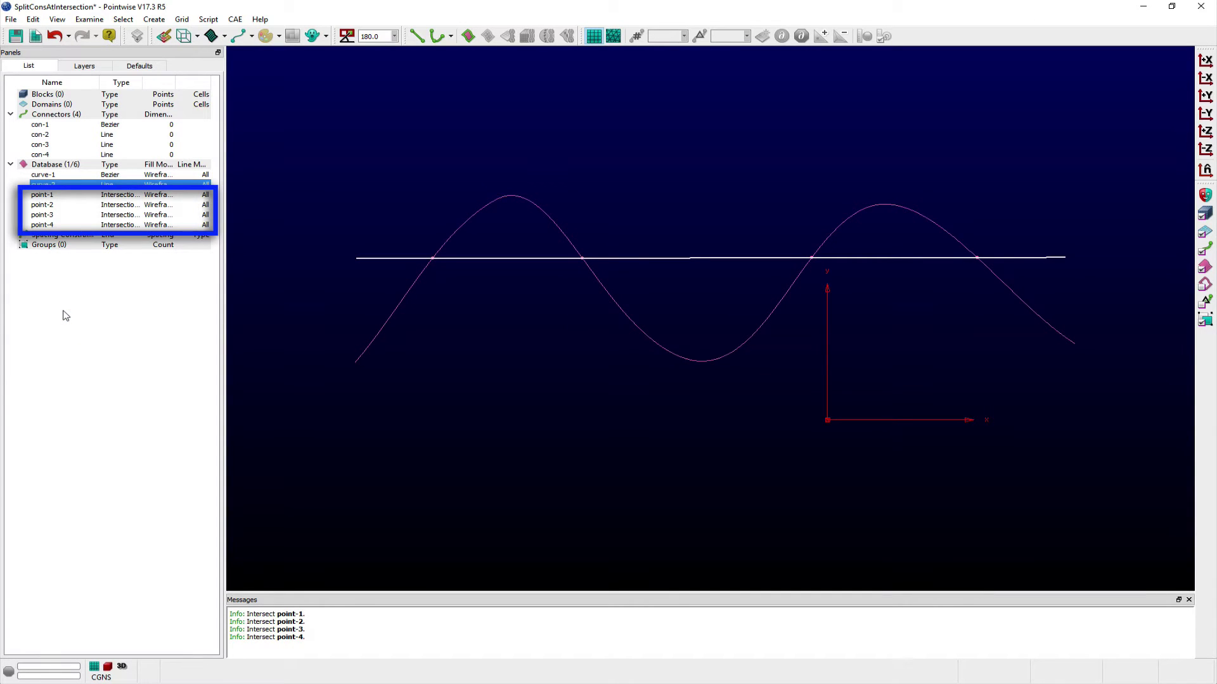
{"action": "left_click", "coordinate": [476, 416]}
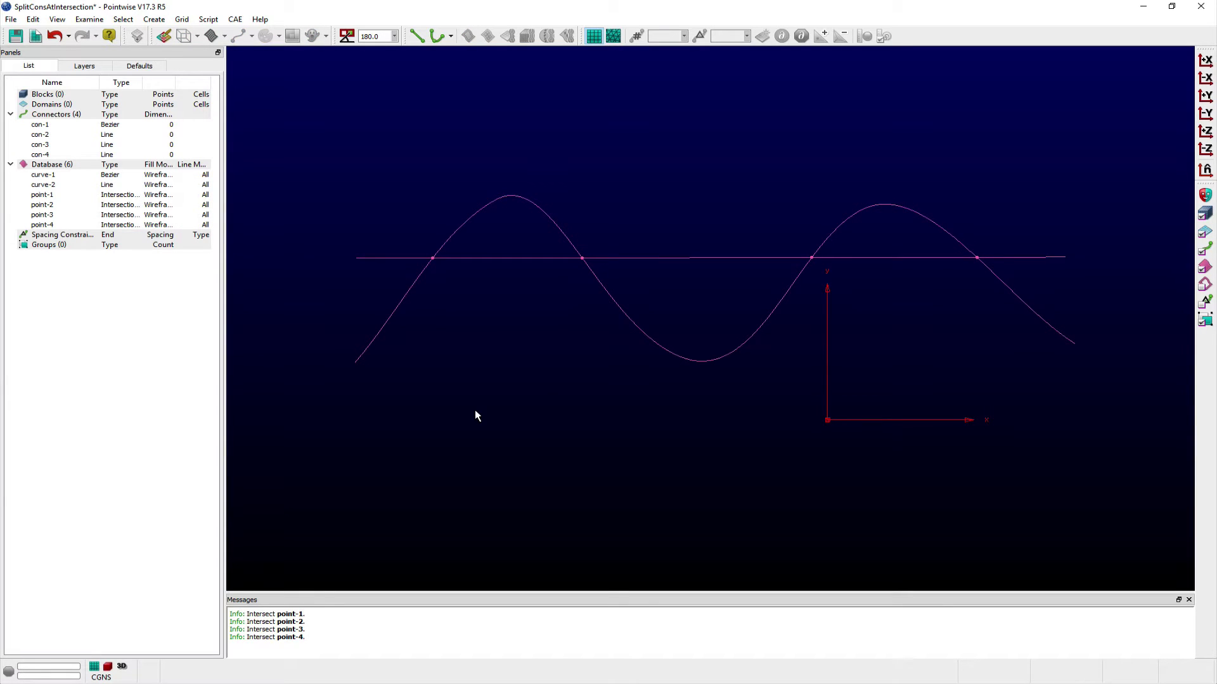
{"action": "key", "text": "ctrl+2"}
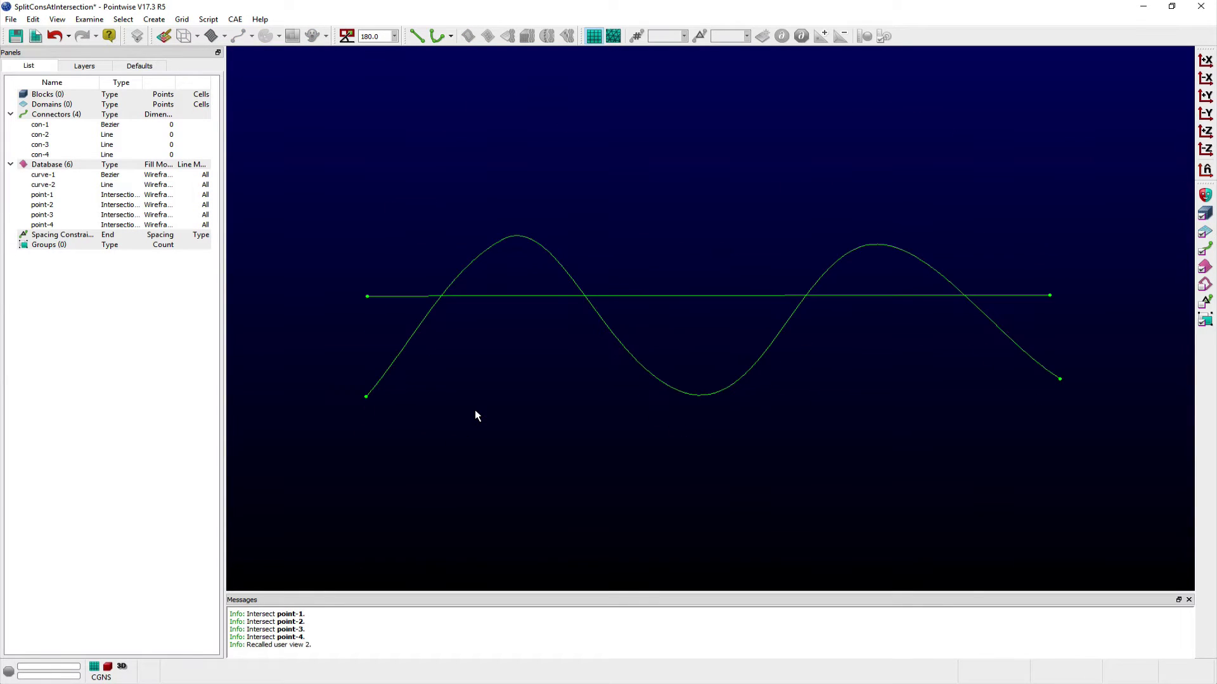
{"action": "left_click", "coordinate": [418, 330]}
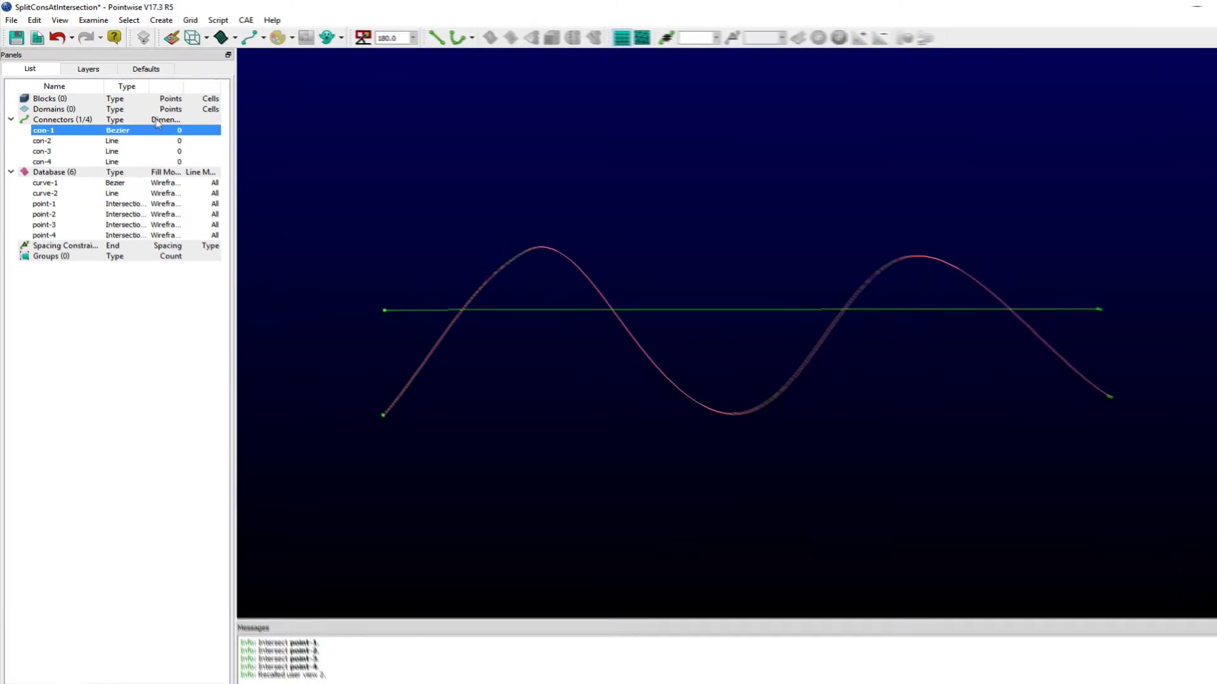
{"action": "left_click", "coordinate": [46, 29]}
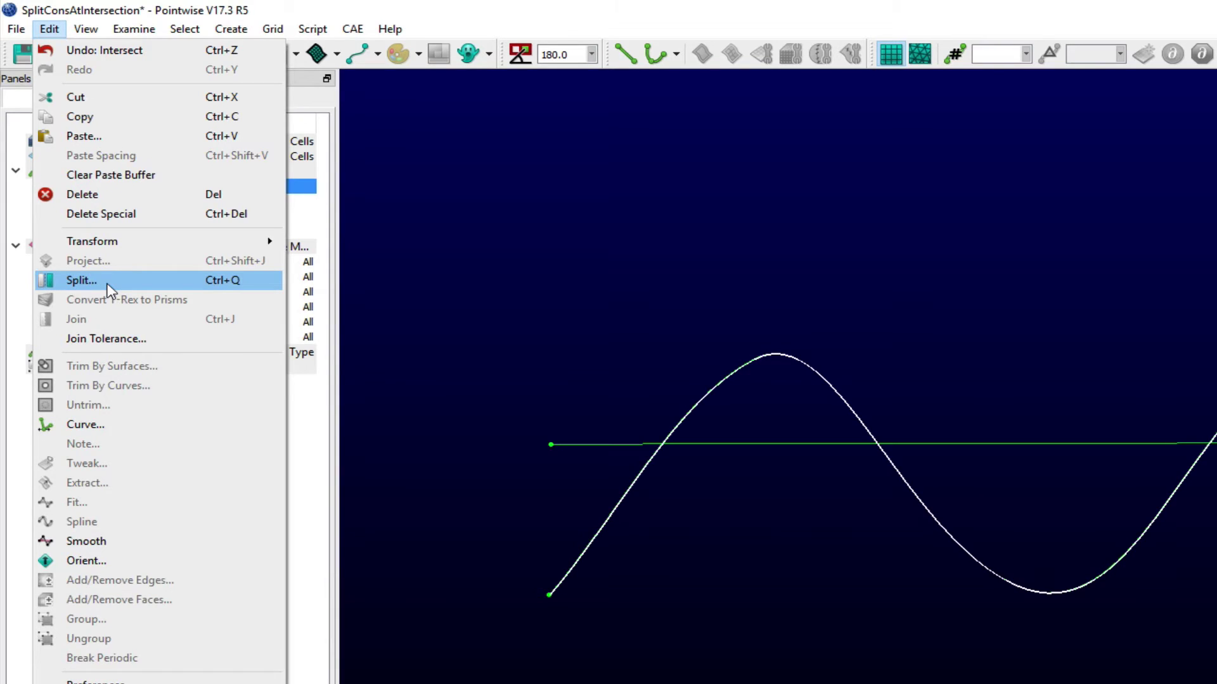
{"action": "left_click", "coordinate": [82, 280]}
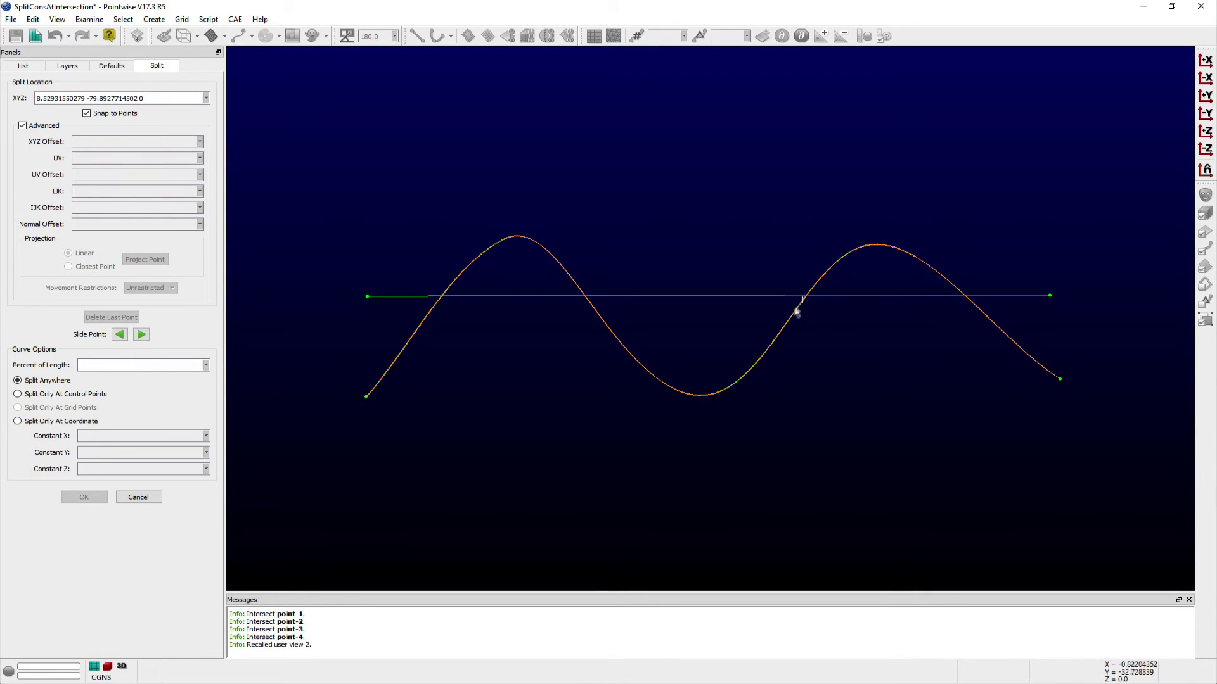
{"action": "left_click", "coordinate": [134, 498]}
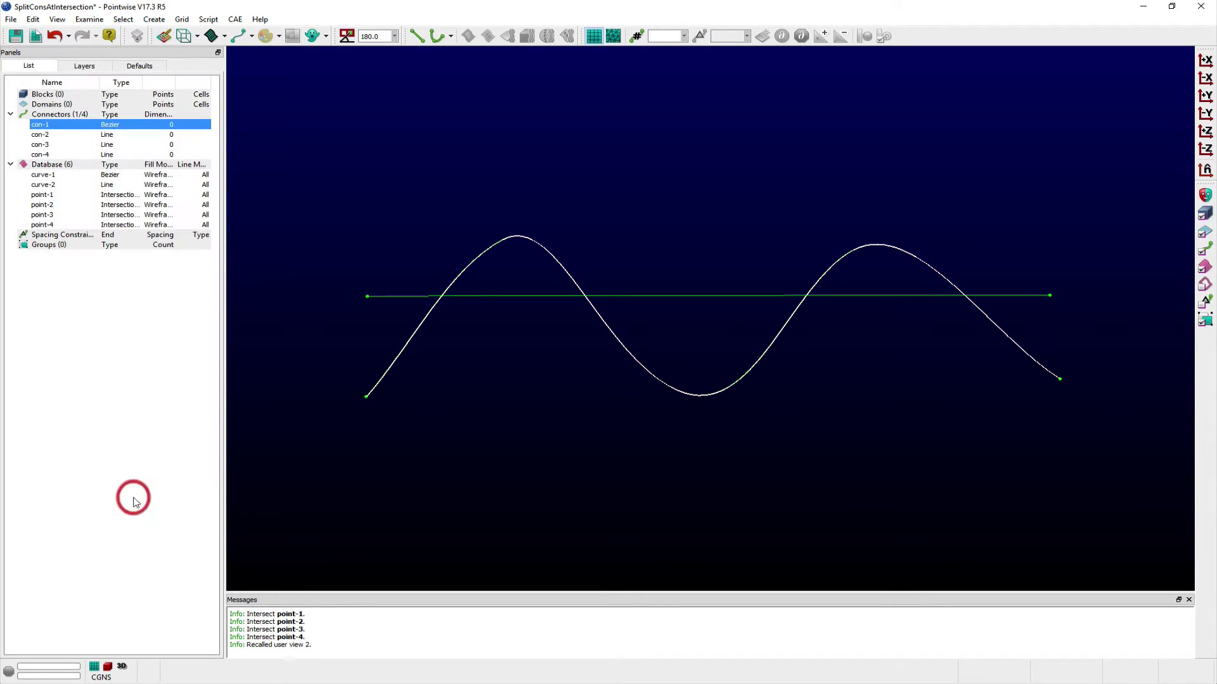
{"action": "left_click", "coordinate": [490, 440]}
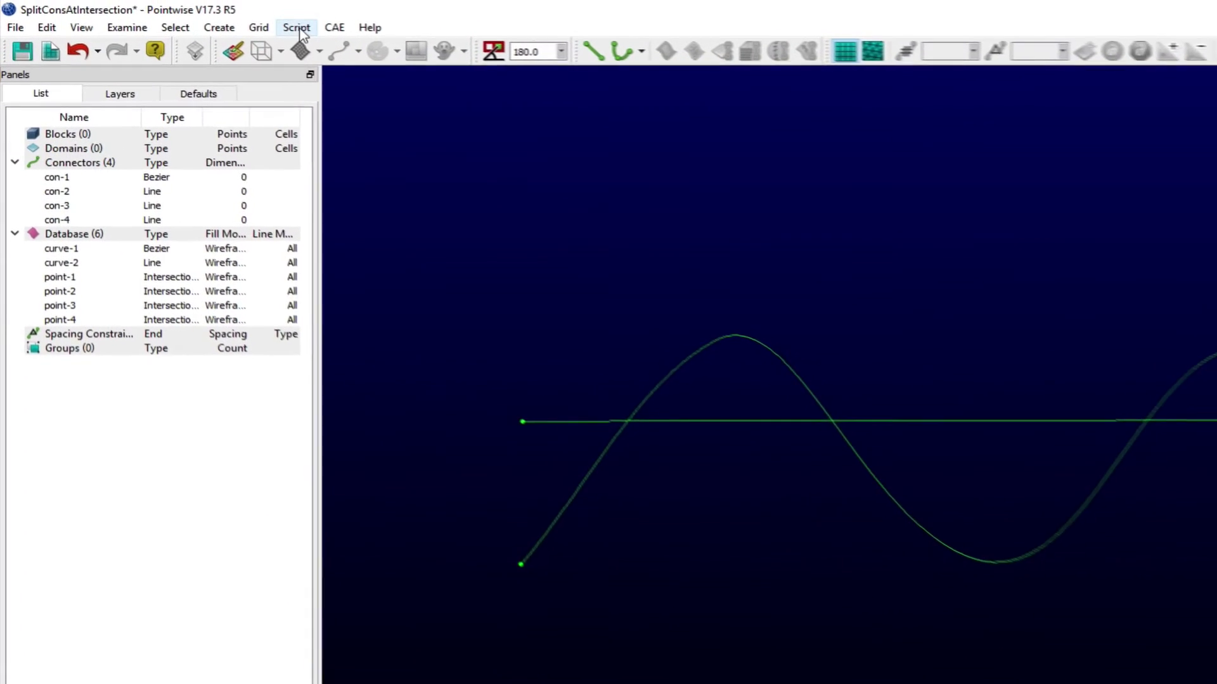
Execute the SplitConsAtIntersection-GUI script from the Desktop and move its dialog clear of the connectors
{"action": "left_click", "coordinate": [260, 24]}
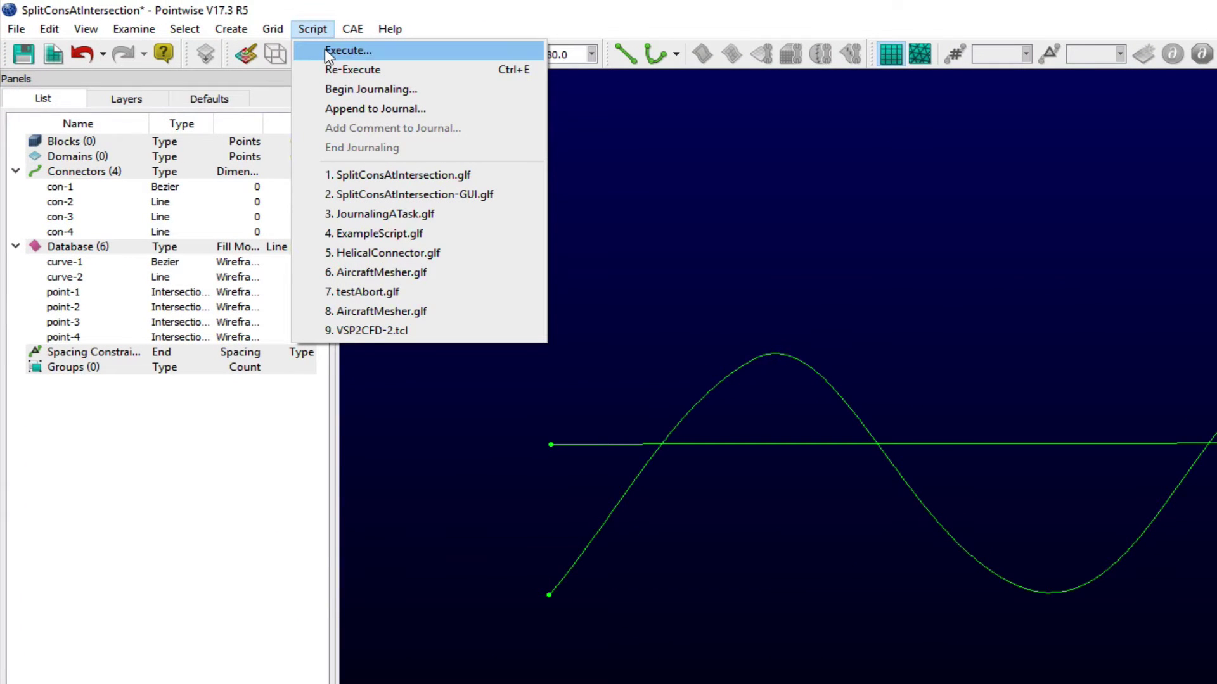
{"action": "left_click", "coordinate": [324, 51]}
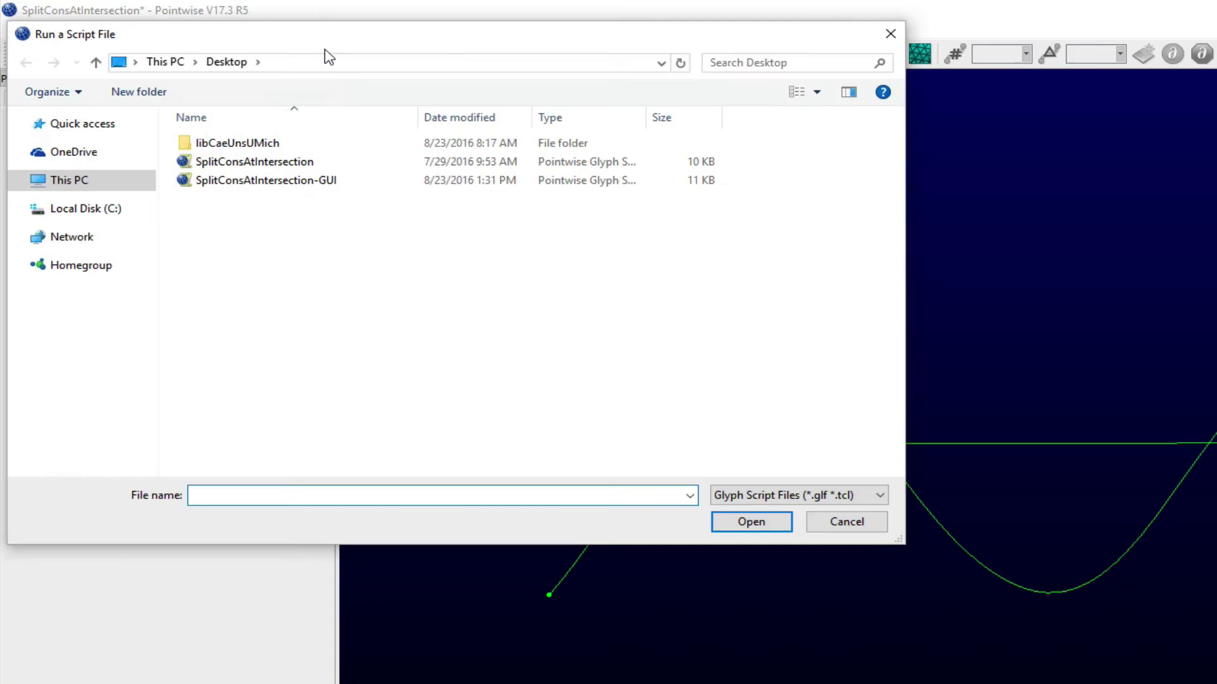
{"action": "left_click", "coordinate": [318, 184]}
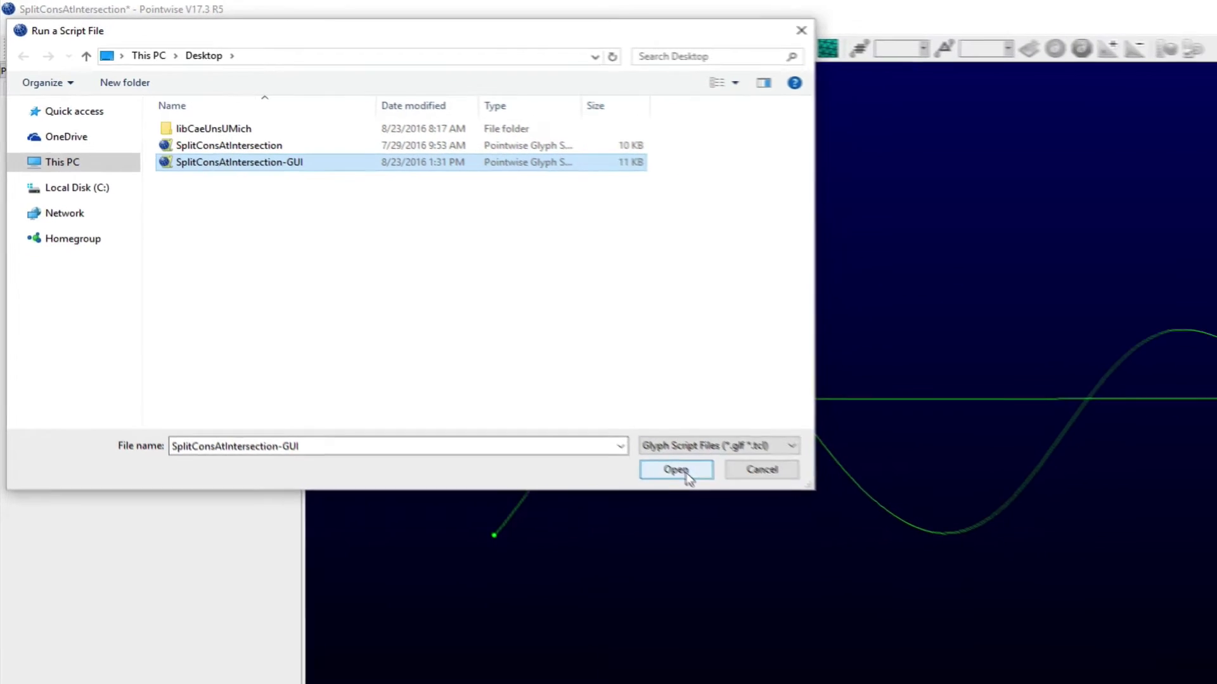
{"action": "left_click", "coordinate": [762, 525]}
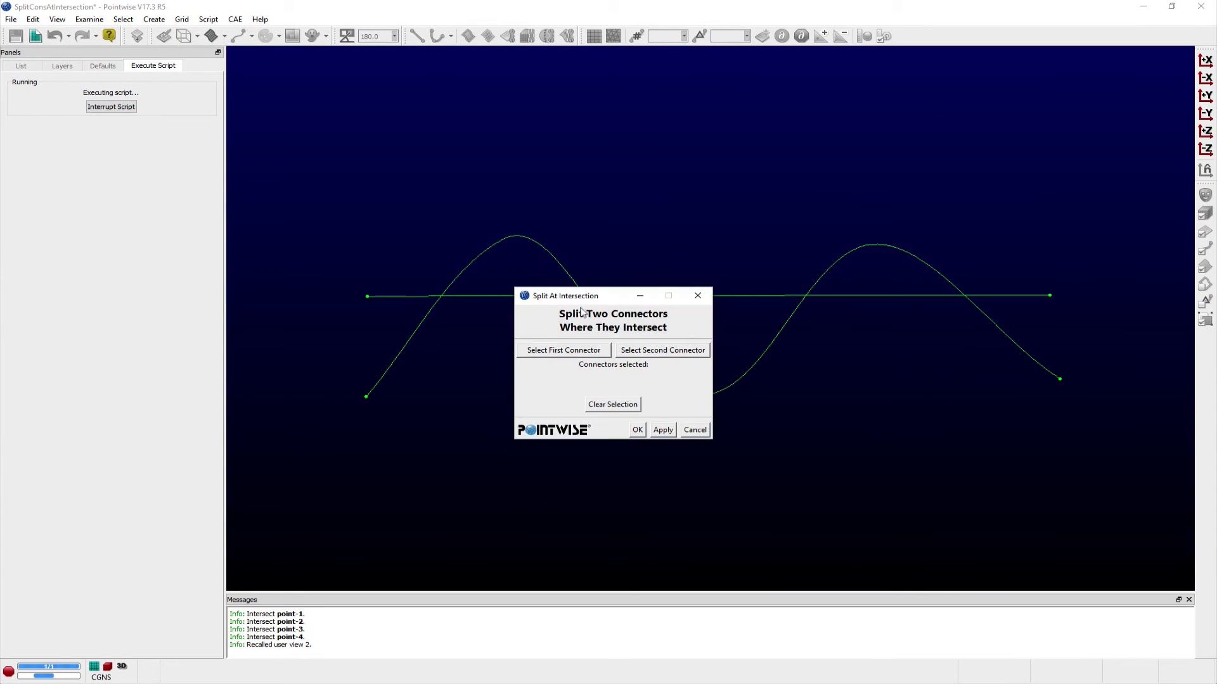
{"action": "left_click_drag", "start_coordinate": [481, 311], "coordinate": [116, 314]}
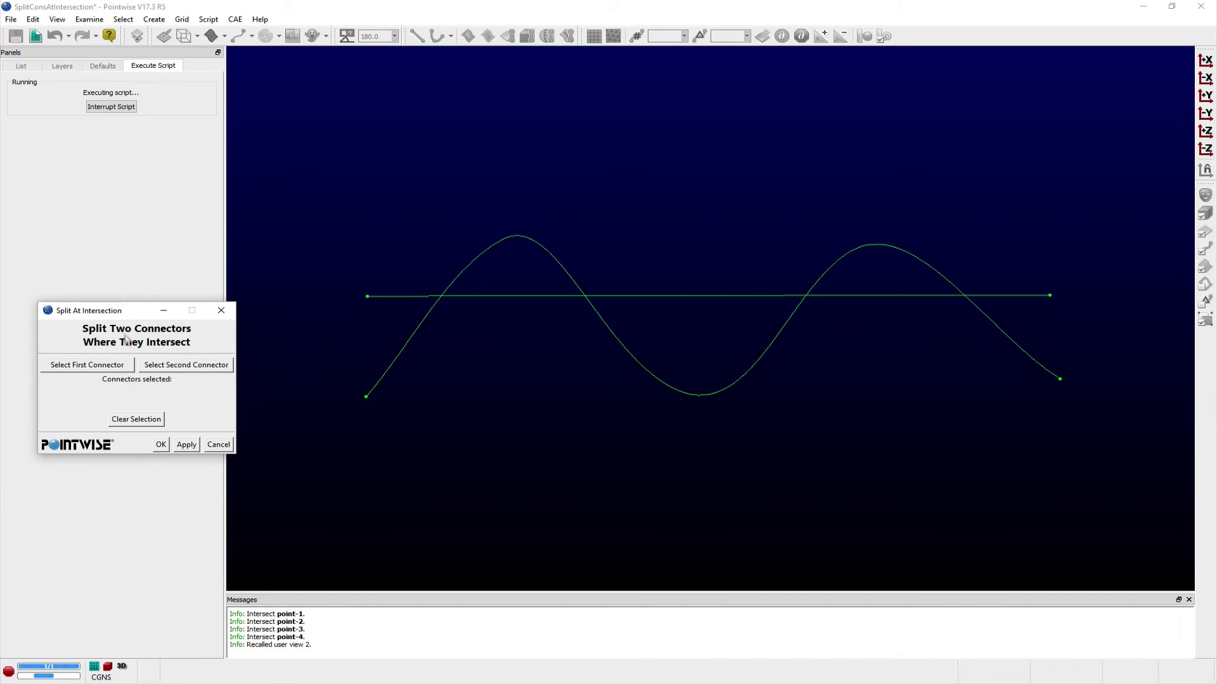
Split the wavy con-1 (first connector) and straight con-2 (second connector) where they intersect, and recall user view 3
{"action": "left_click", "coordinate": [112, 367]}
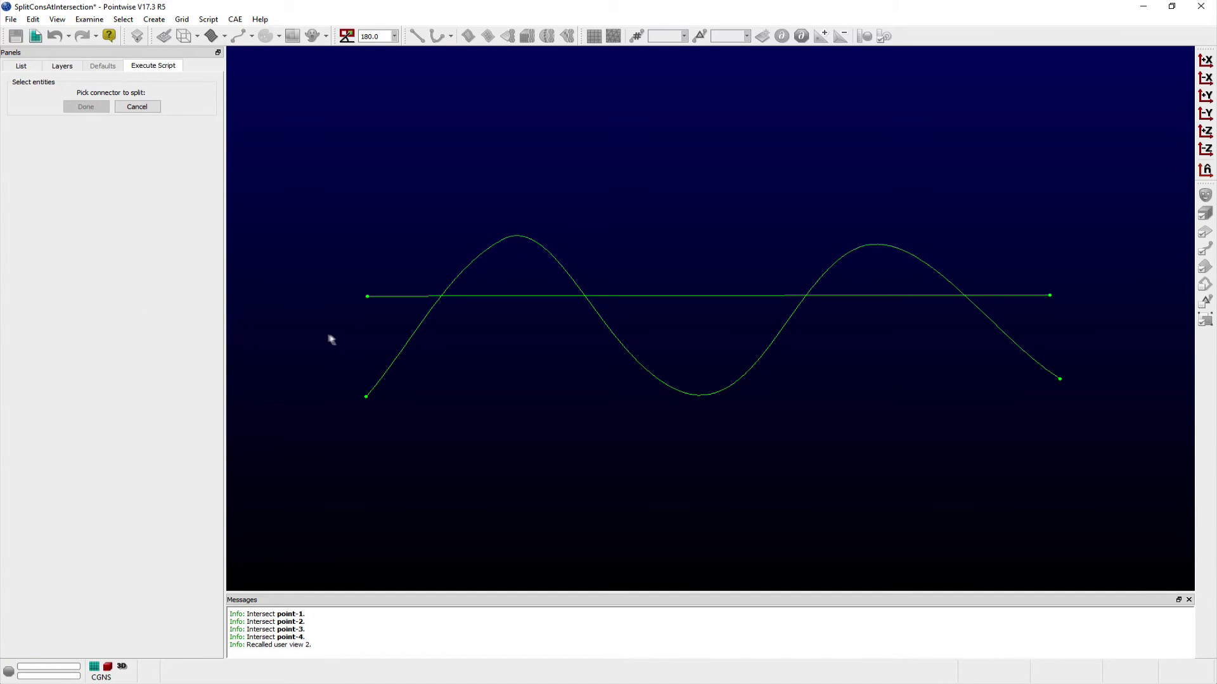
{"action": "left_click", "coordinate": [406, 348]}
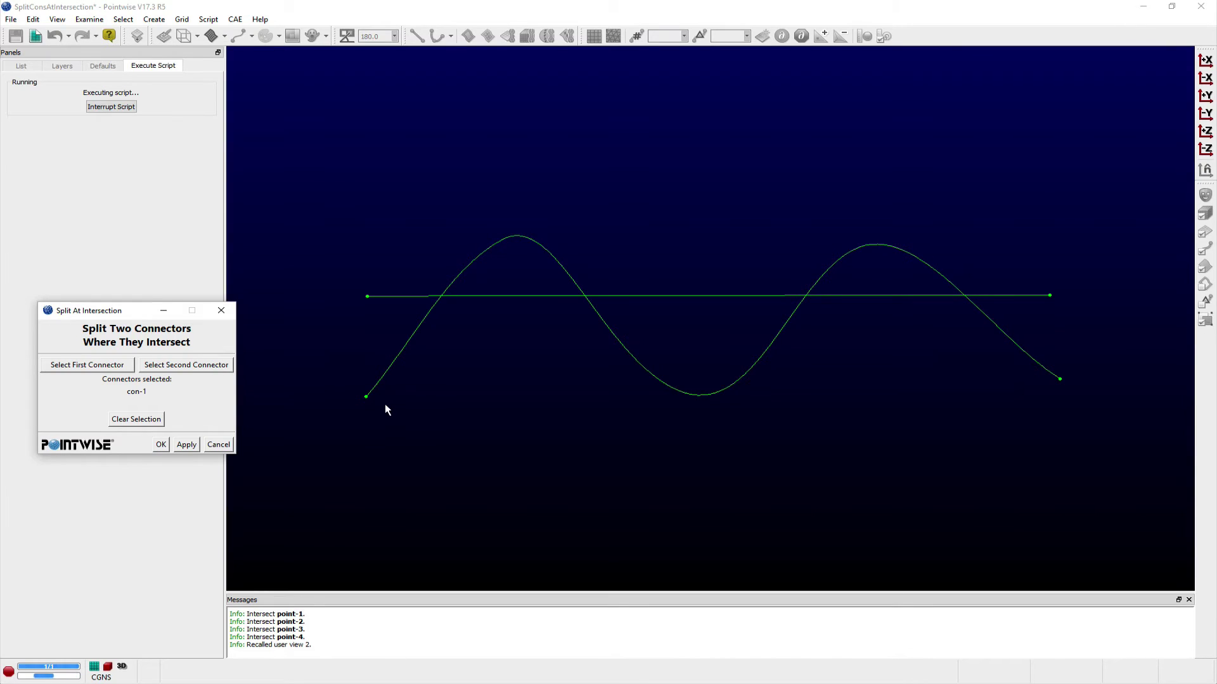
{"action": "left_click", "coordinate": [193, 365]}
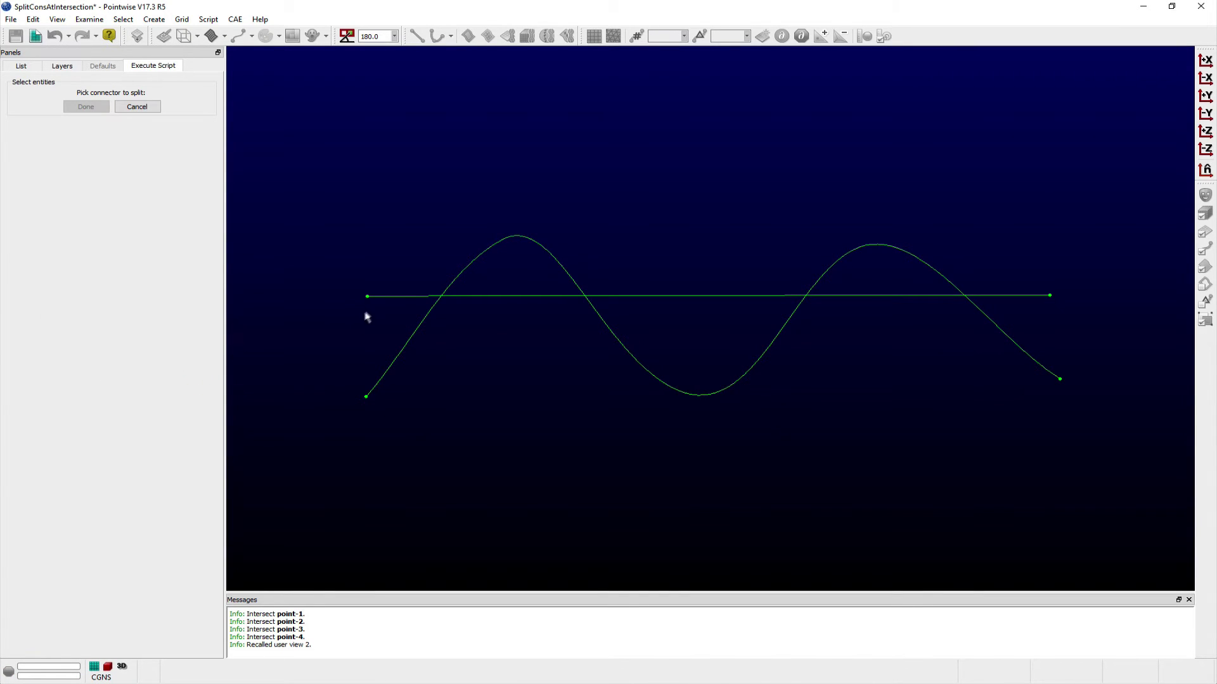
{"action": "left_click", "coordinate": [383, 297]}
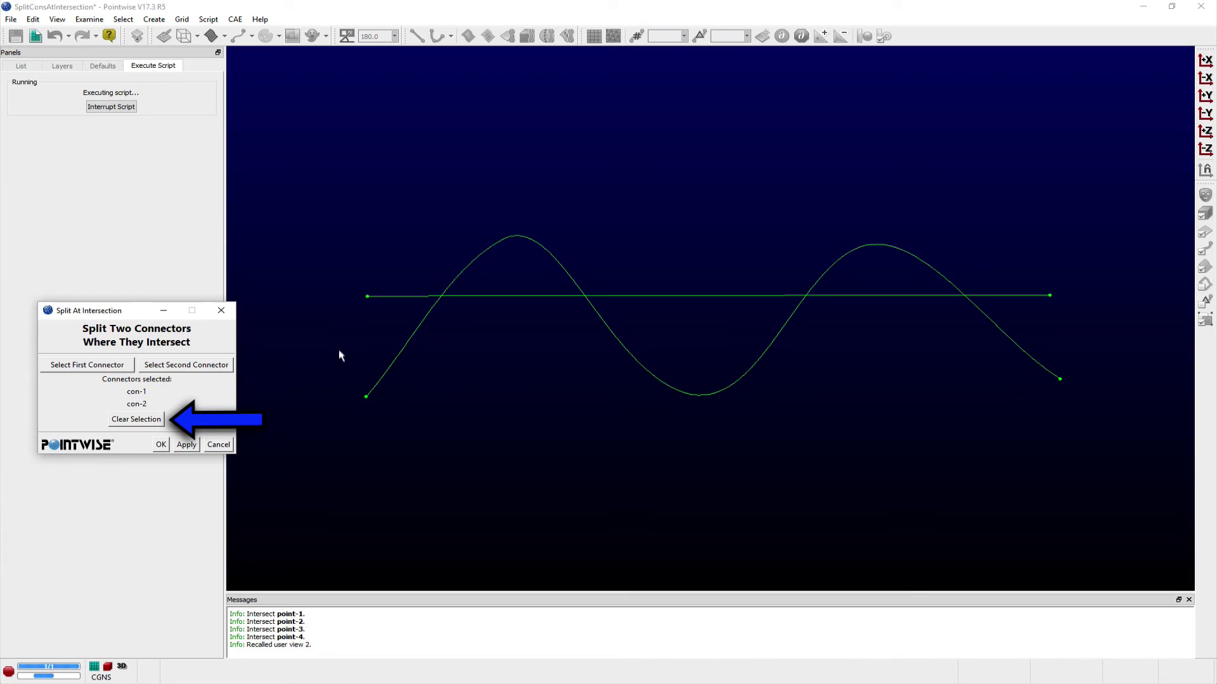
{"action": "left_click", "coordinate": [160, 446]}
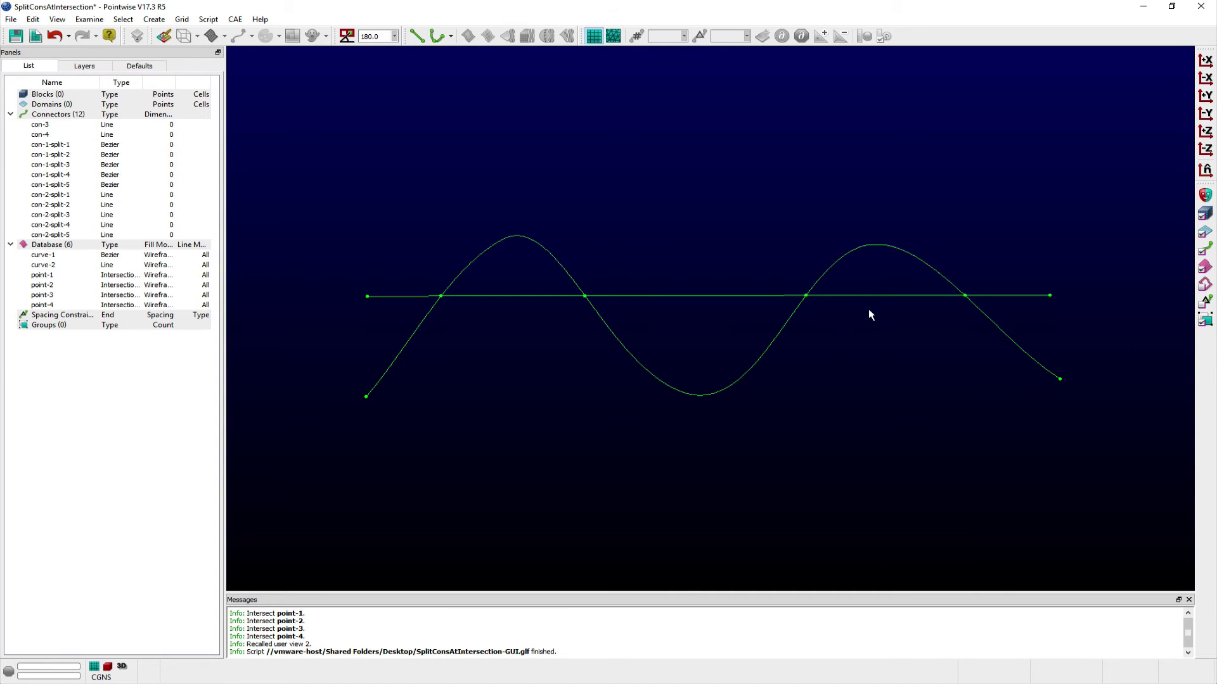
{"action": "key", "text": "ctrl+3"}
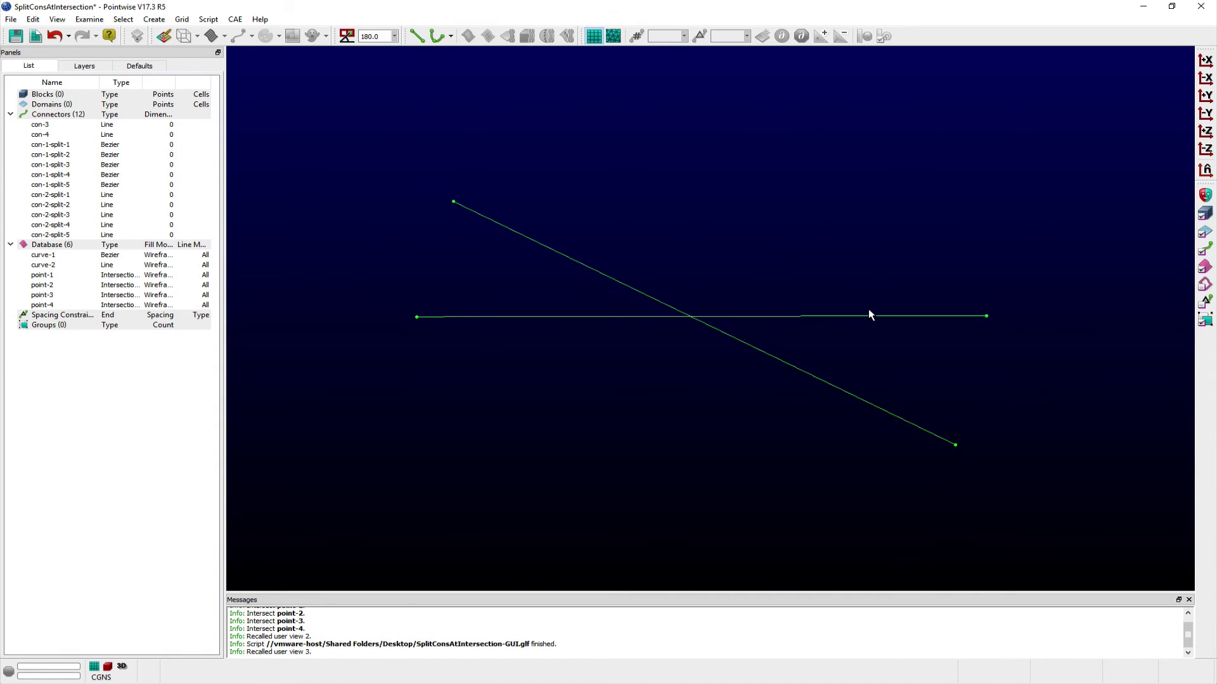
Split the two preselected crossing lines, con-3 and con-4, by executing the SplitConsAtIntersection script, and undo the split
{"action": "left_click_drag", "start_coordinate": [615, 192], "coordinate": [718, 360]}
{"action": "left_click", "coordinate": [208, 19]}
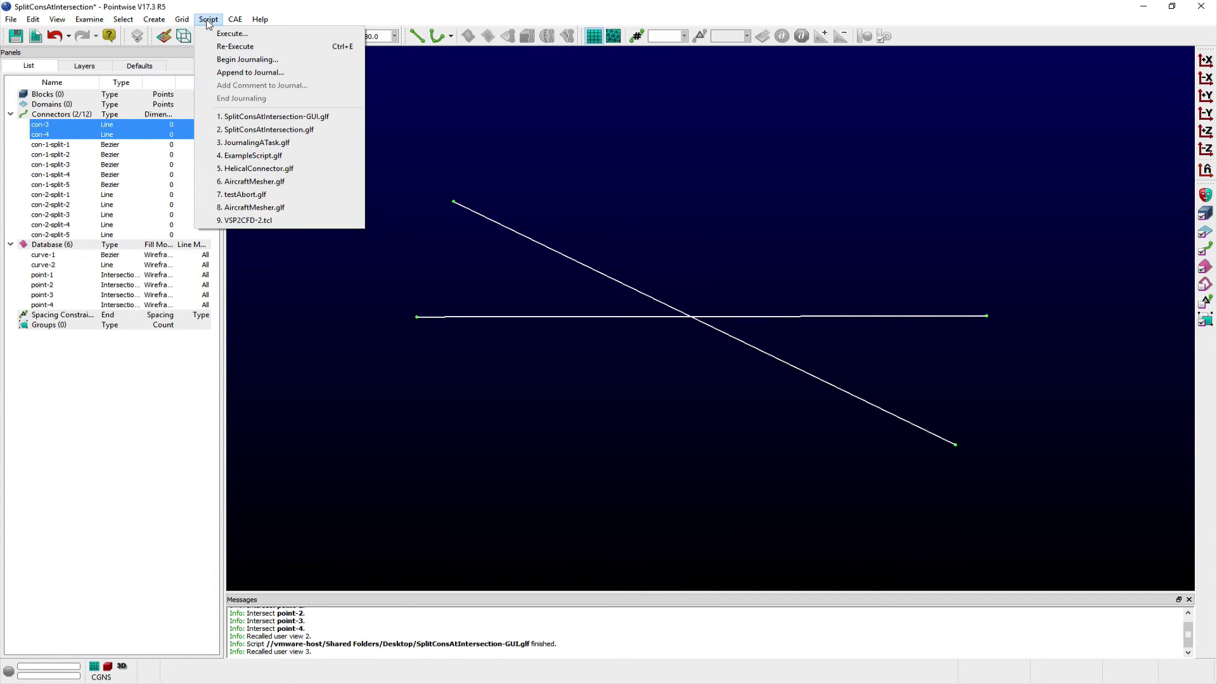
{"action": "left_click", "coordinate": [216, 34]}
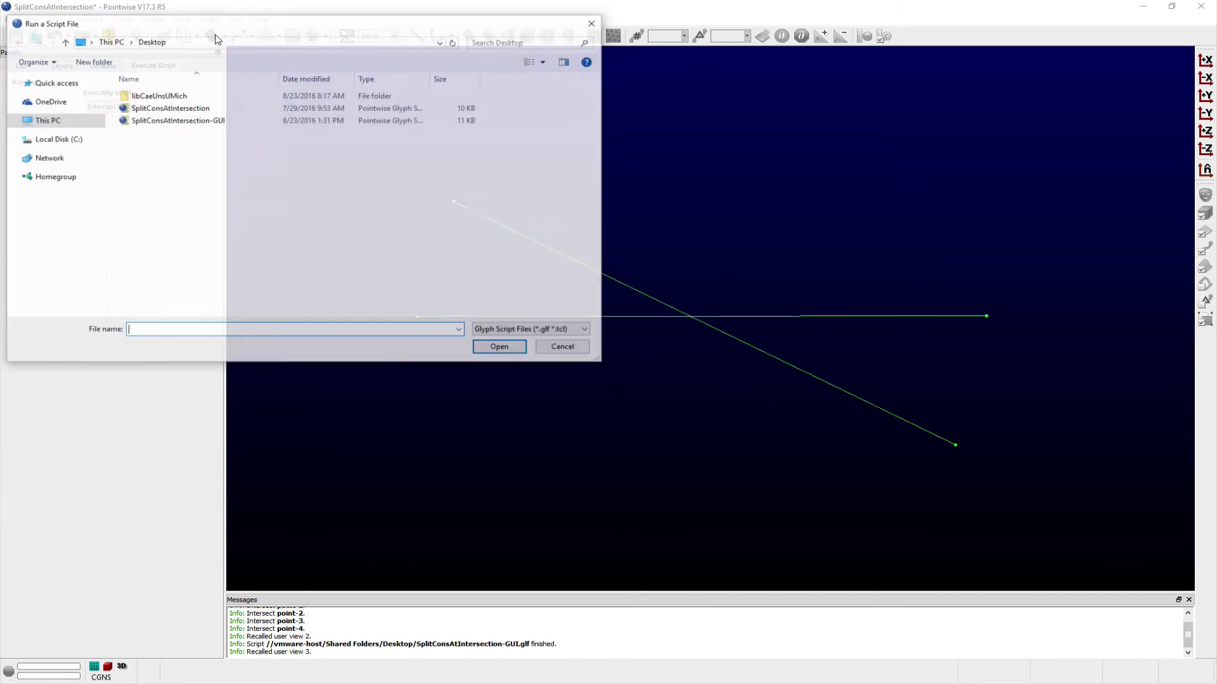
{"action": "left_click", "coordinate": [194, 109]}
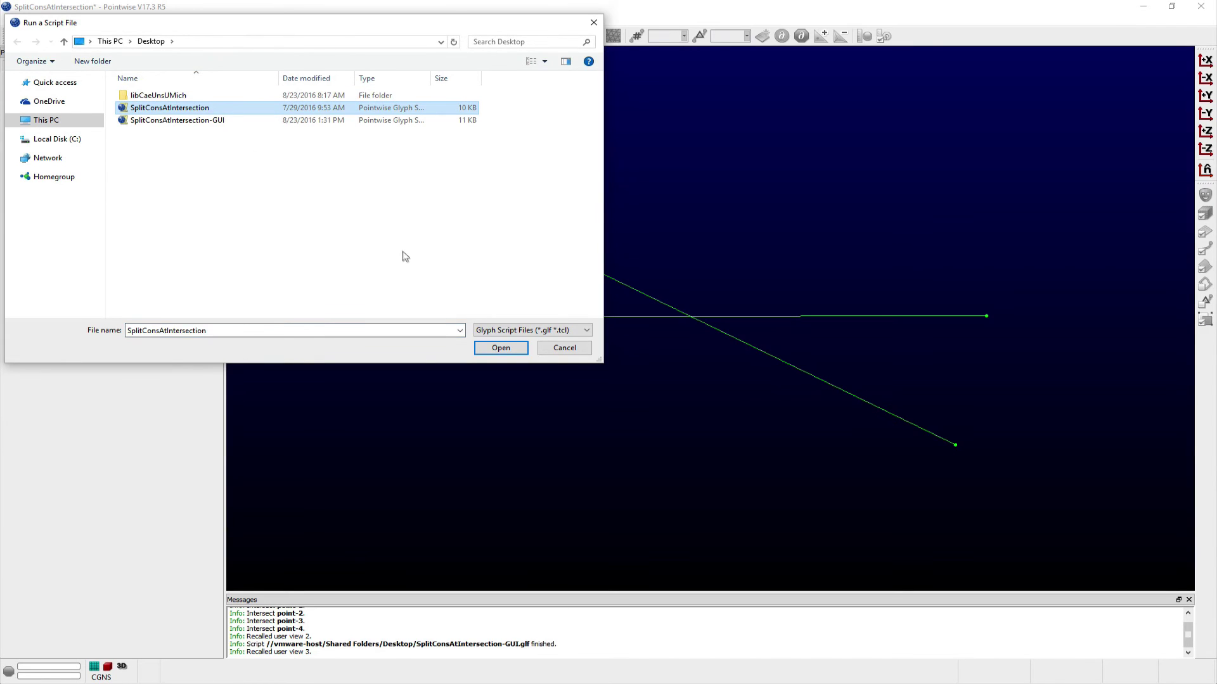
{"action": "left_click", "coordinate": [498, 349]}
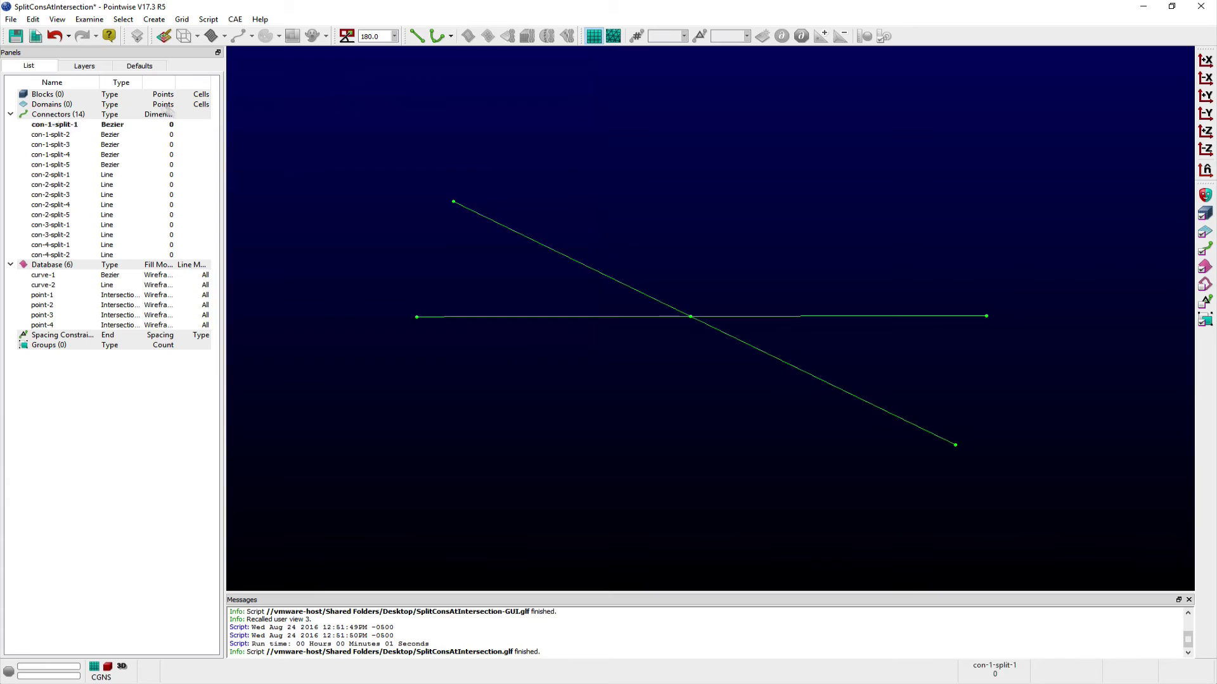
{"action": "left_click", "coordinate": [56, 37]}
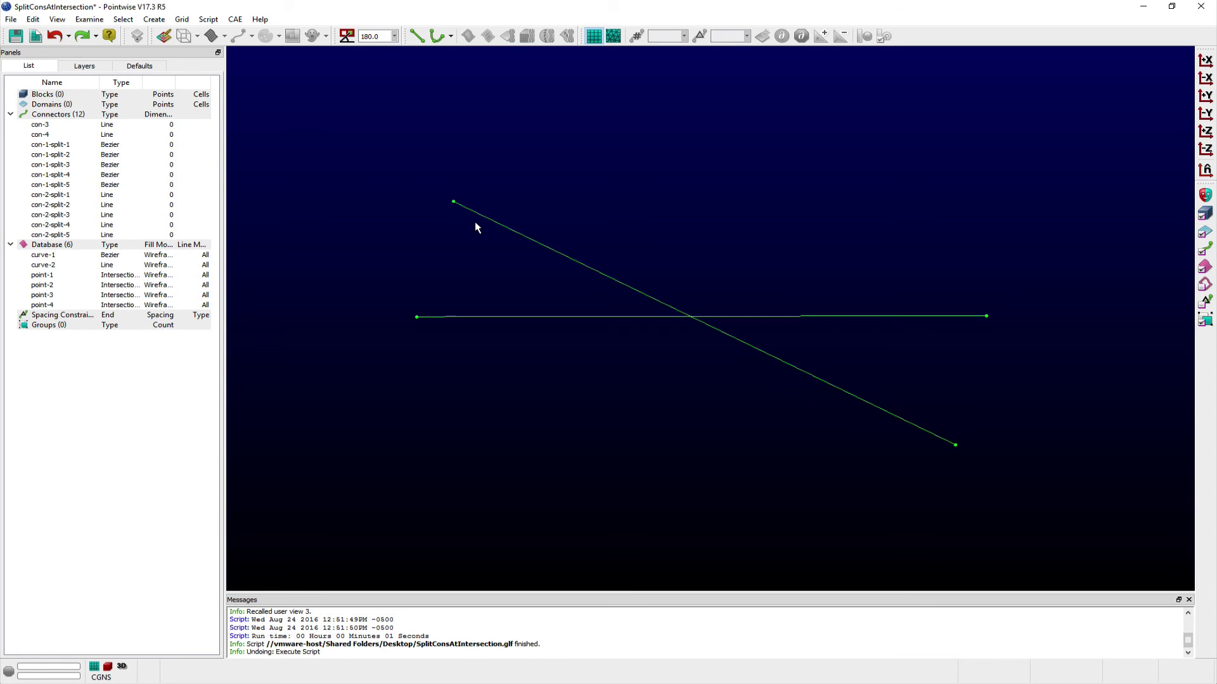
Re-execute the SplitConsAtIntersection script with nothing preselected and choose both crossing lines as the connectors to split at their intersection
{"action": "left_click", "coordinate": [209, 20]}
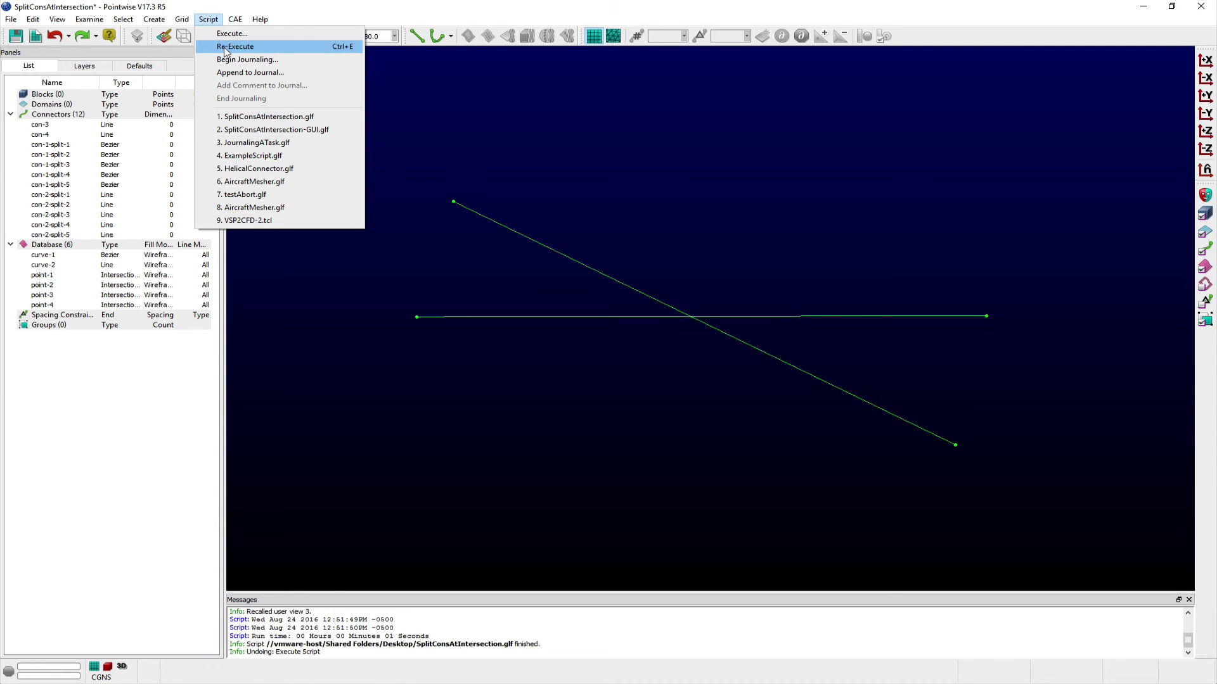
{"action": "left_click", "coordinate": [225, 47]}
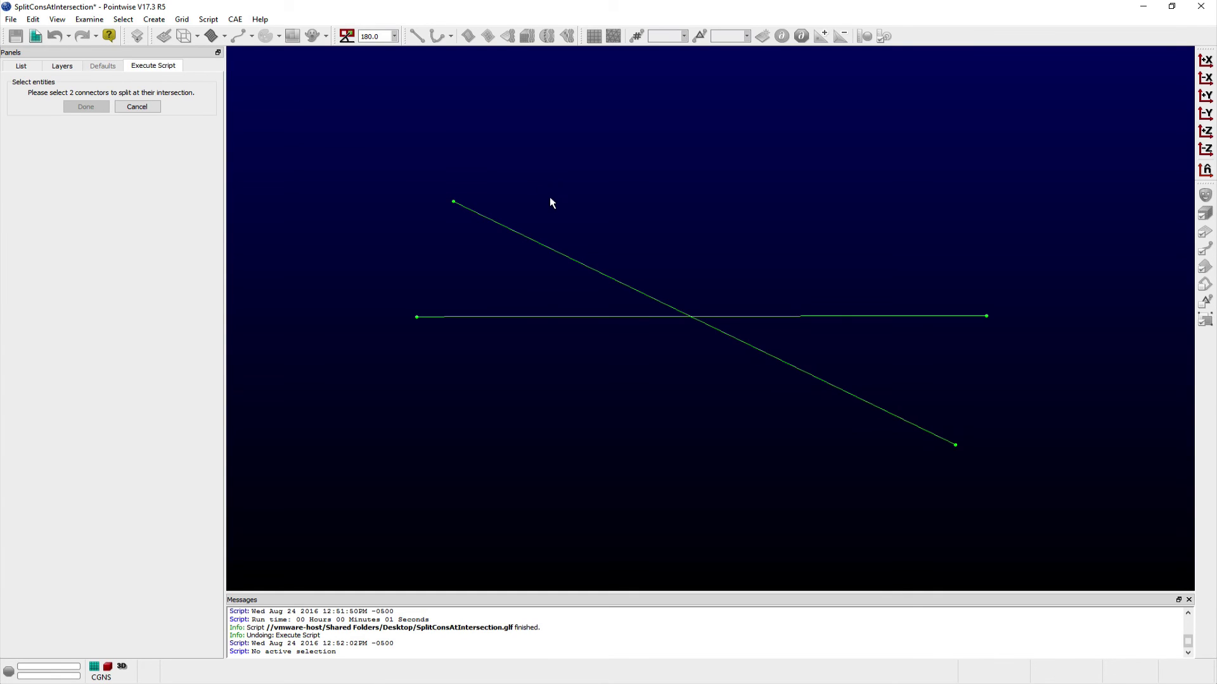
{"action": "left_click_drag", "start_coordinate": [551, 199], "coordinate": [716, 383]}
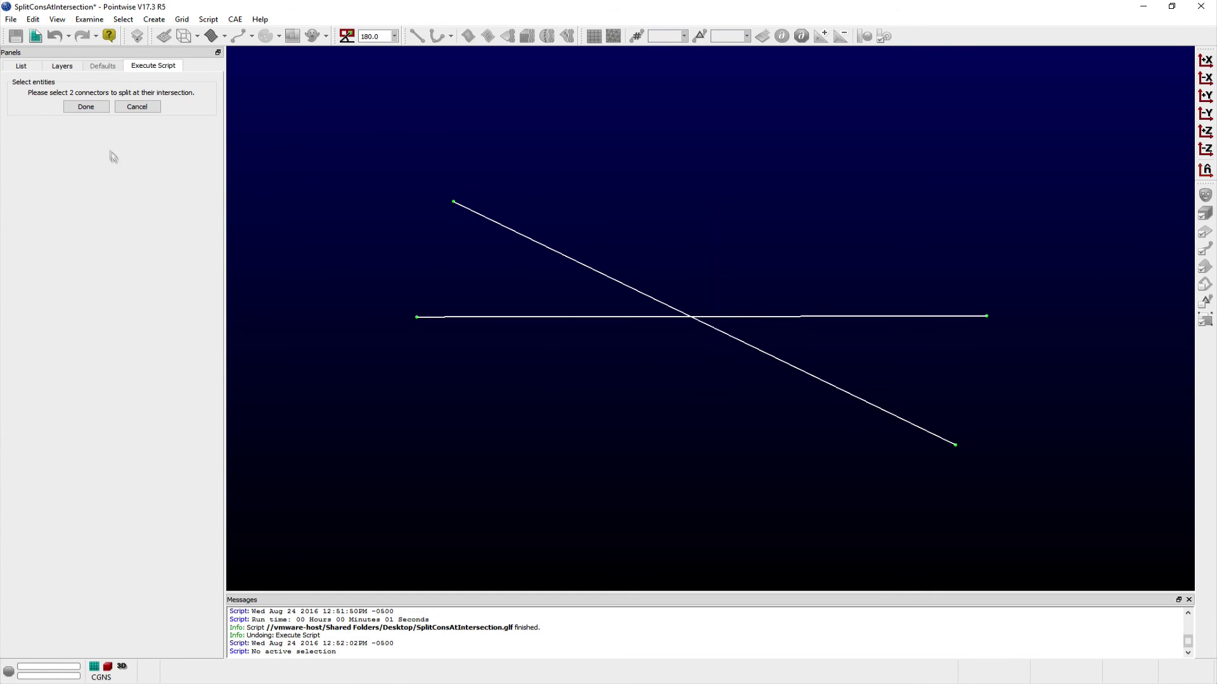
{"action": "left_click", "coordinate": [85, 106]}
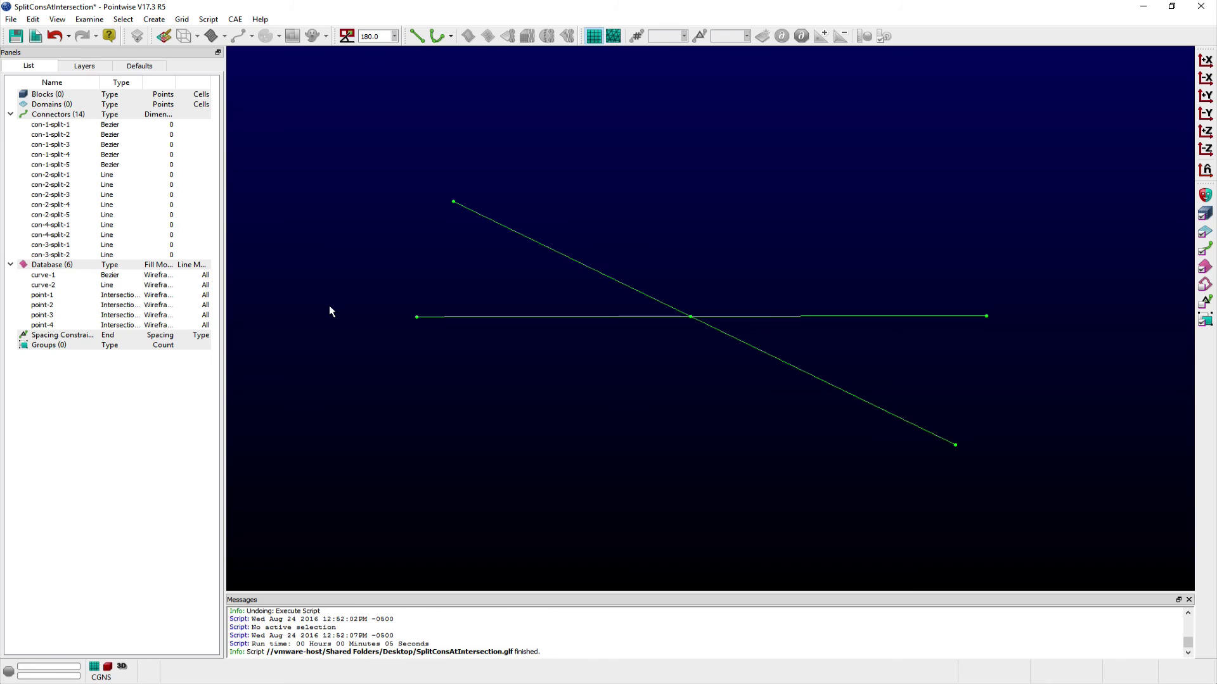